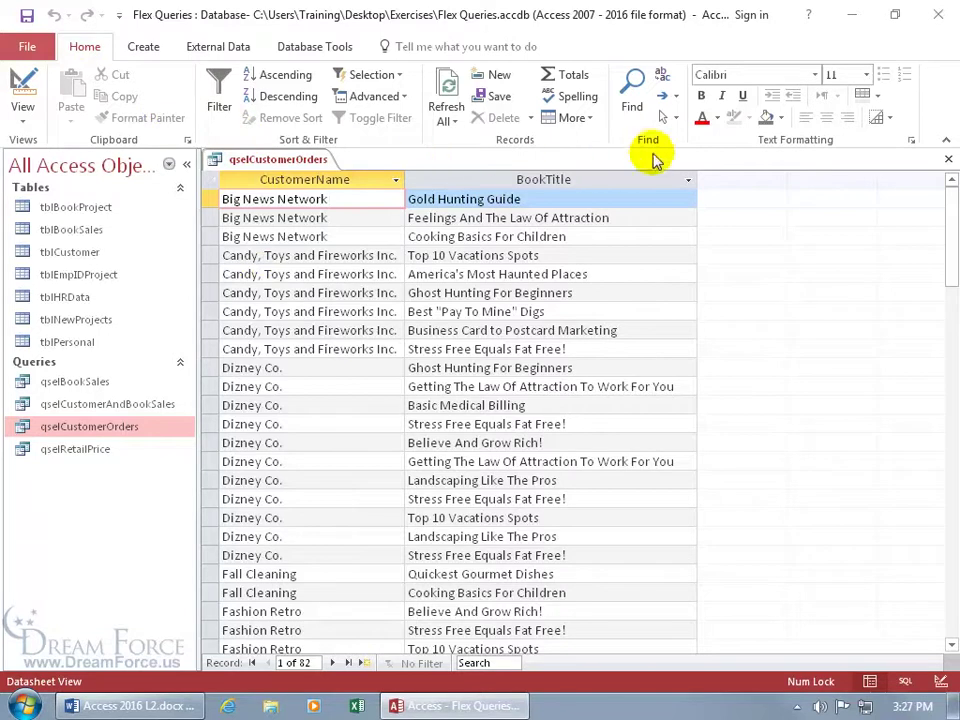
Search the datasheet for di* and step through each Dizney Co. match until none remain.
left_click(634, 92)
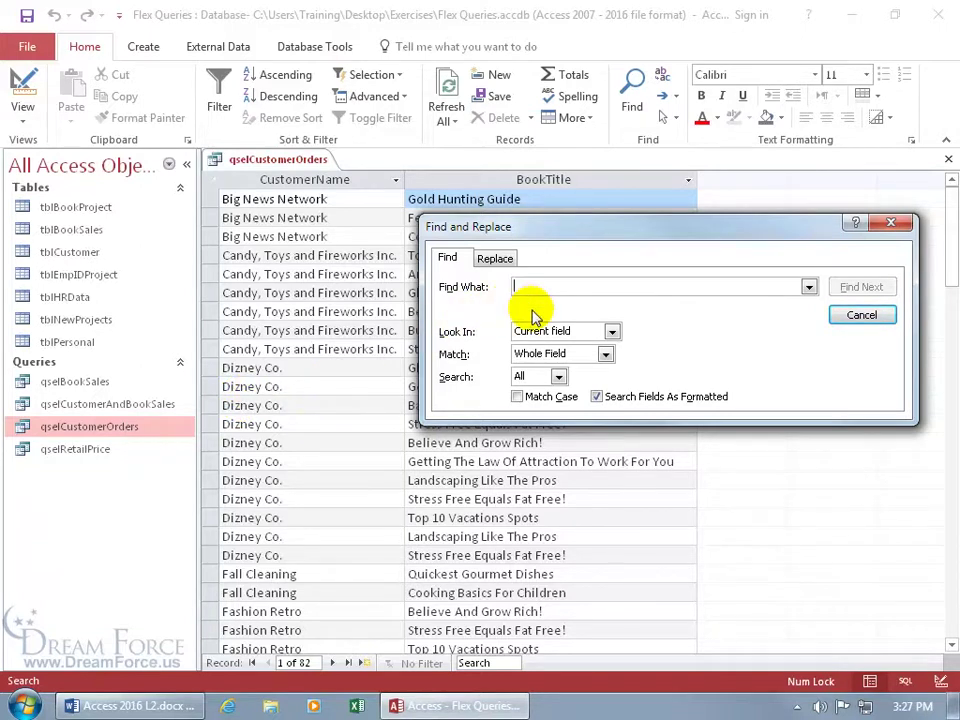
type("di")
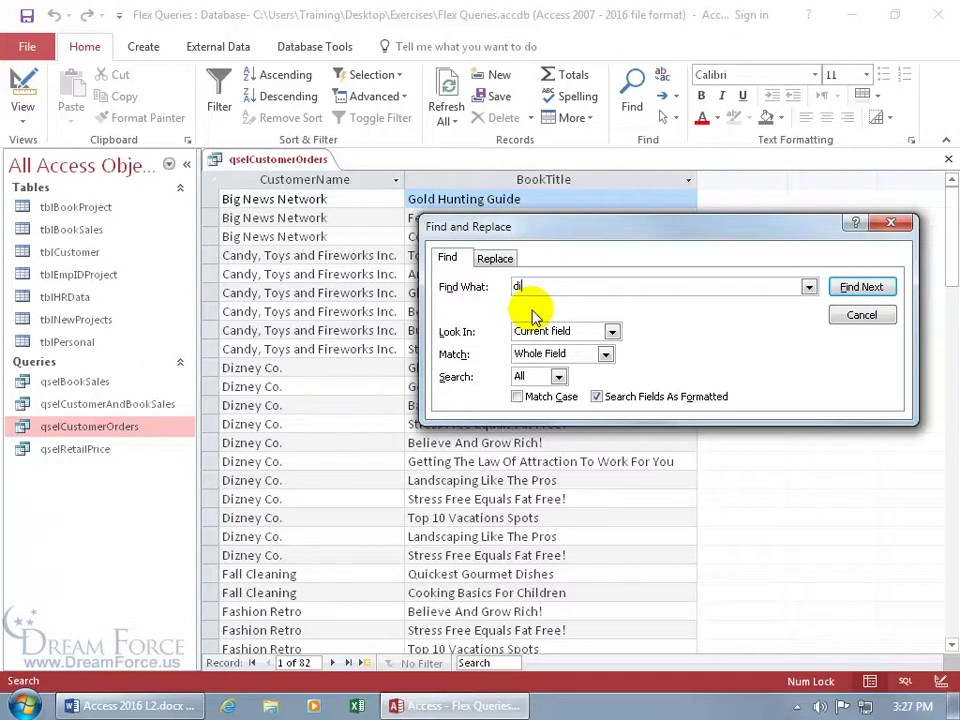
type("*")
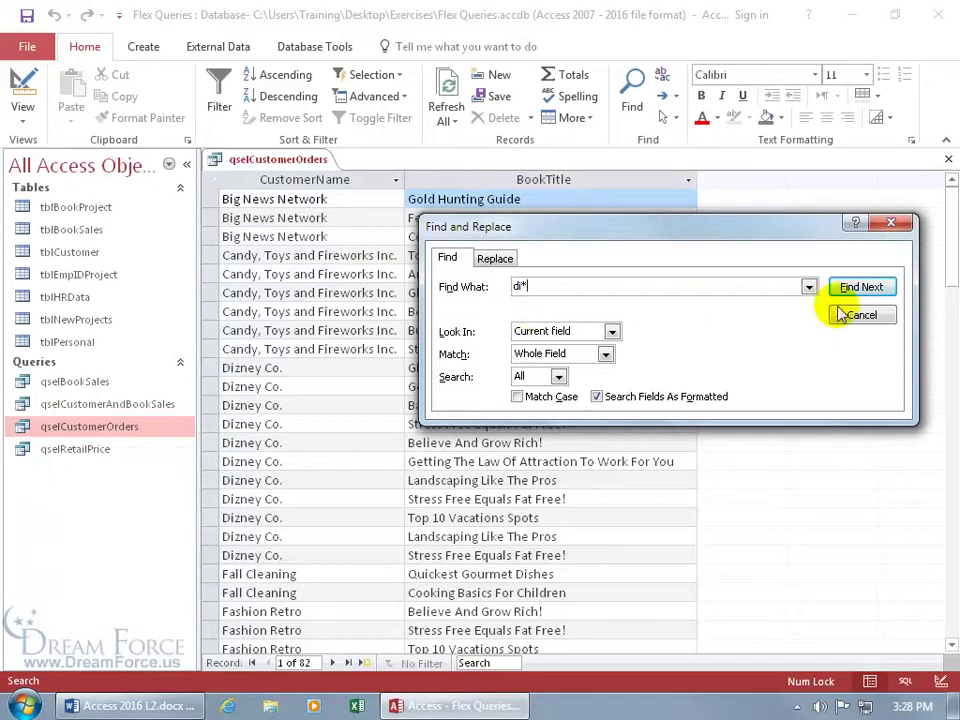
left_click(860, 287)
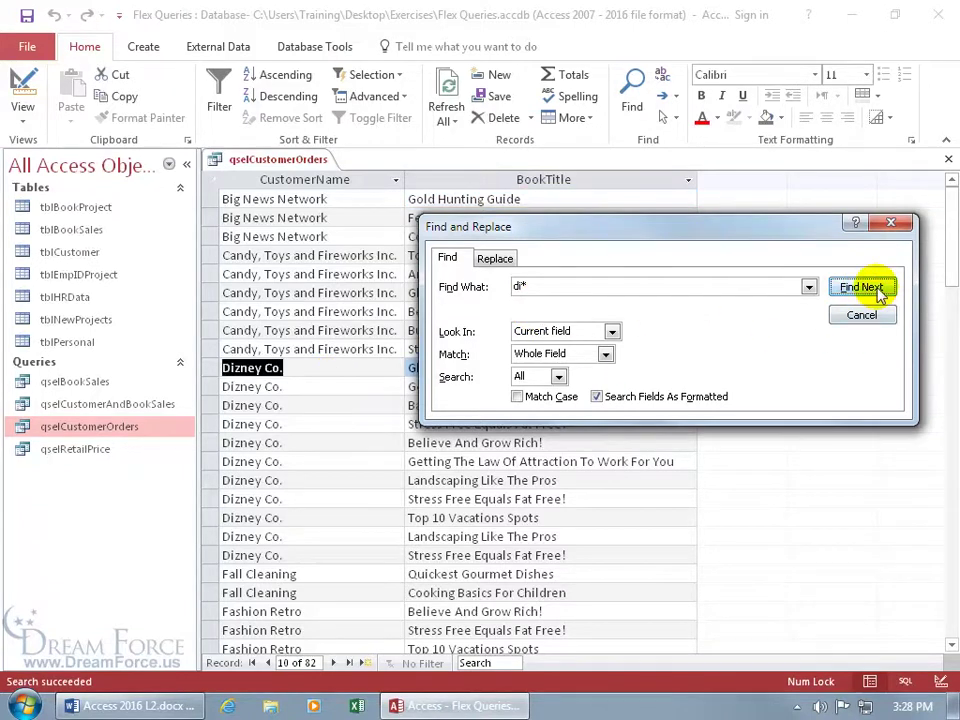
key("Return")
key("Return")
key("Return")
key("Return")
key("Return")
key("Return")
key("Return")
key("Return")
key("Return")
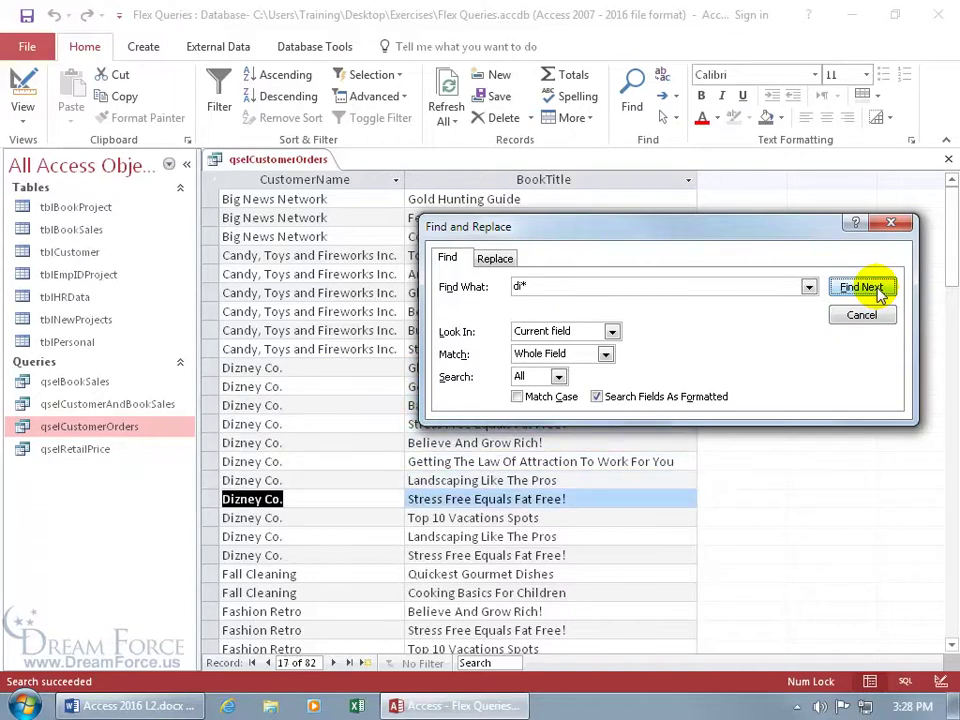
key("Return")
key("Return")
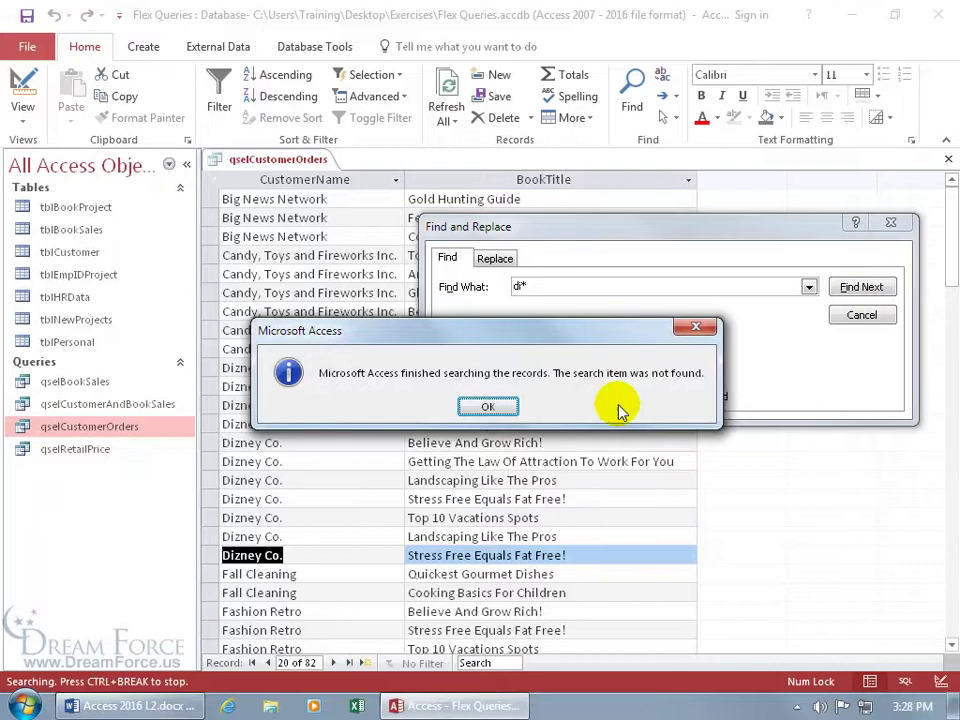
left_click(489, 407)
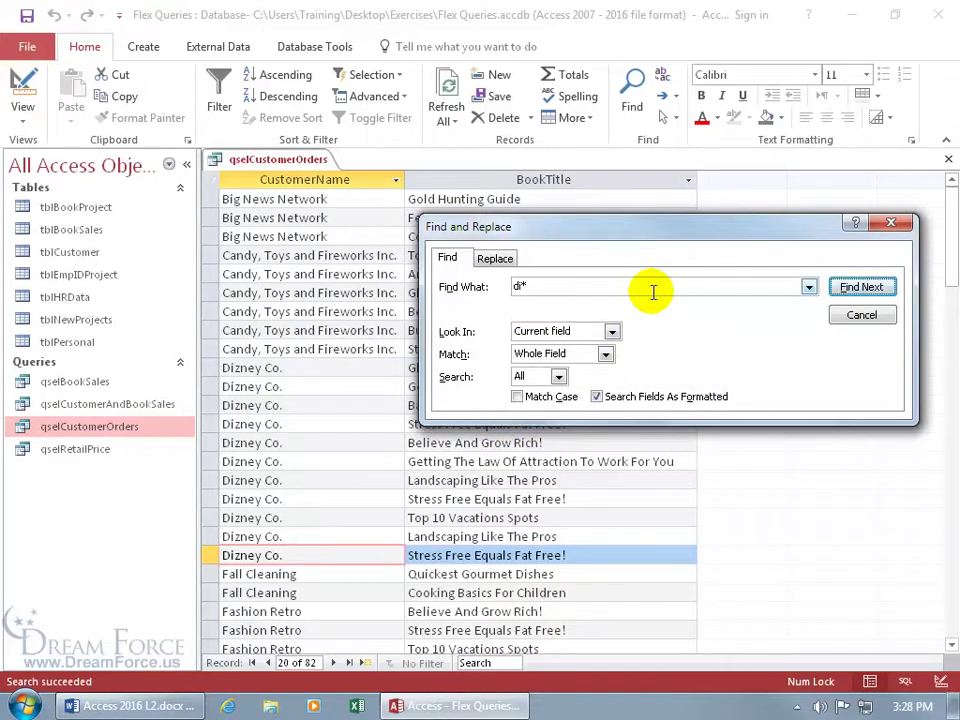
Change the search text to di with Start of Field matching and find the next matches.
left_click(541, 287)
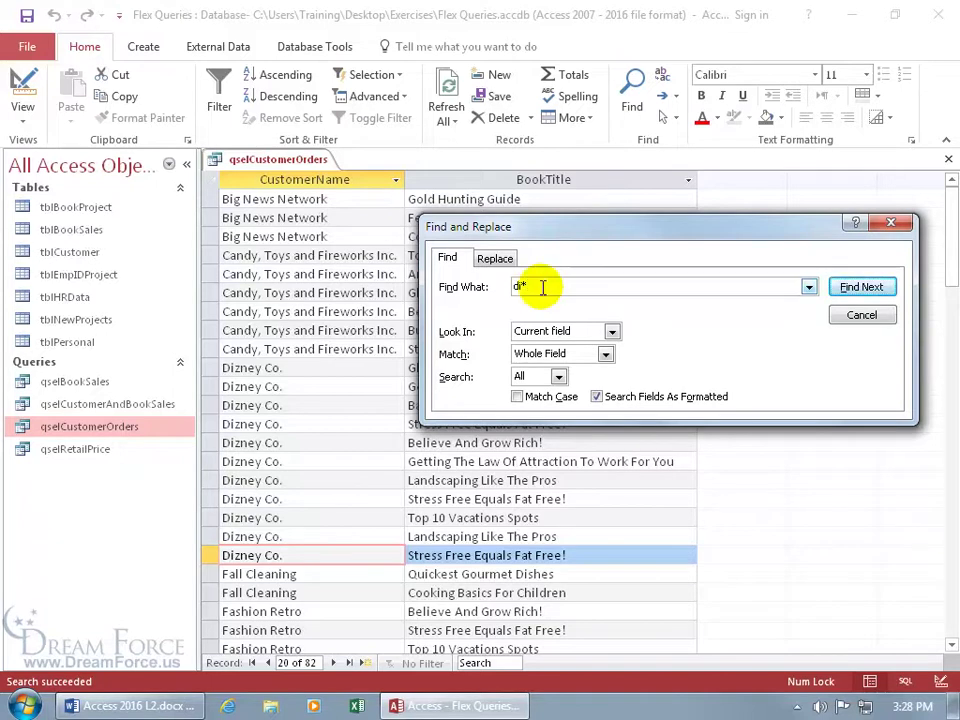
key("BackSpace")
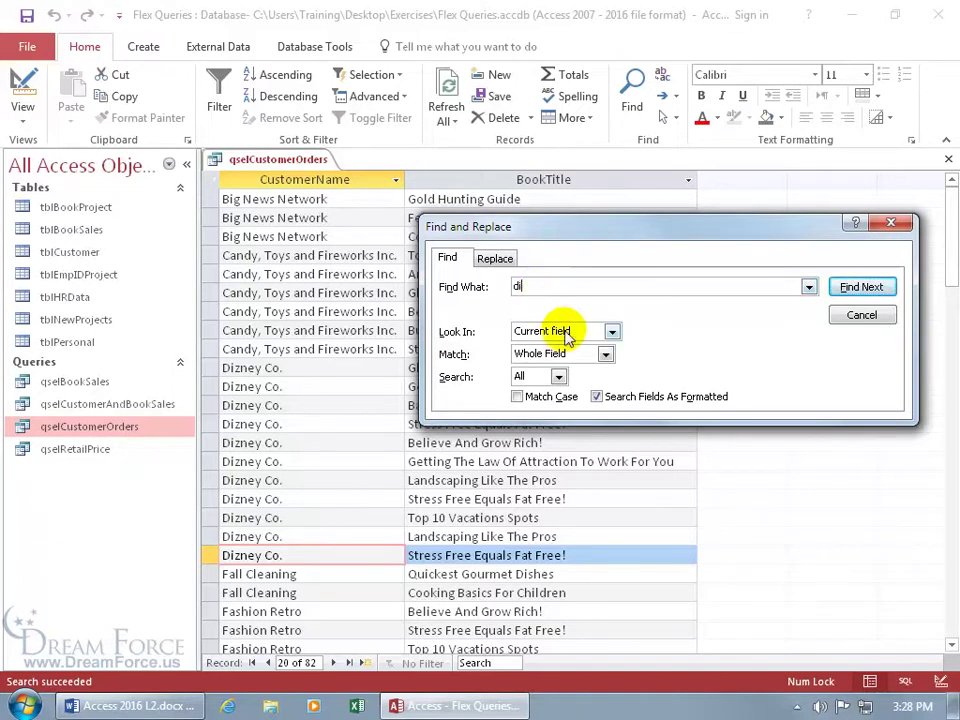
left_click(605, 356)
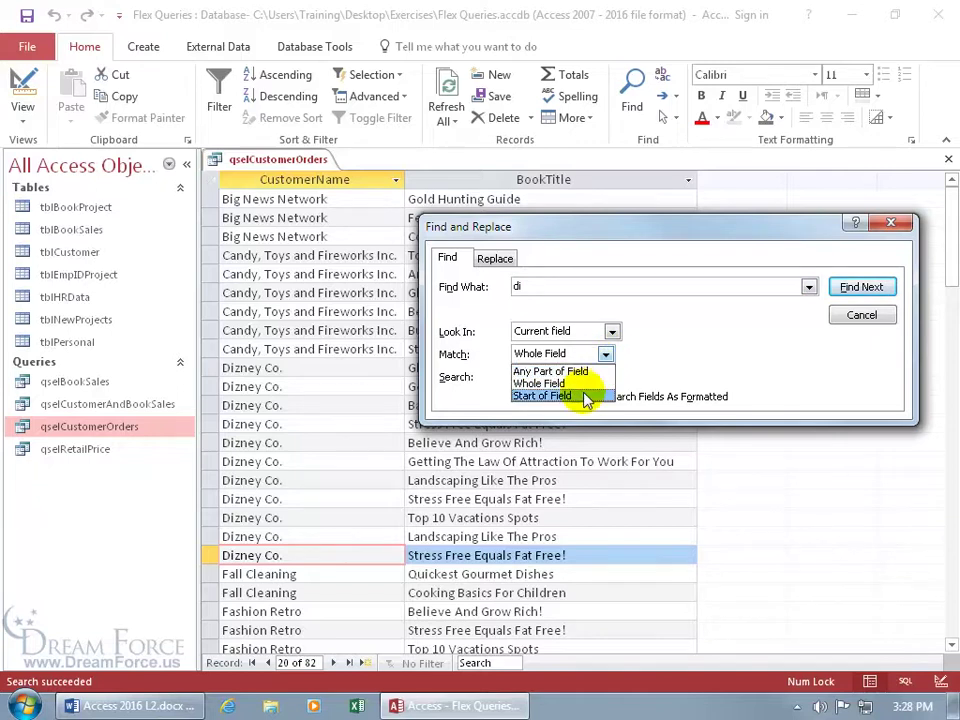
left_click(585, 397)
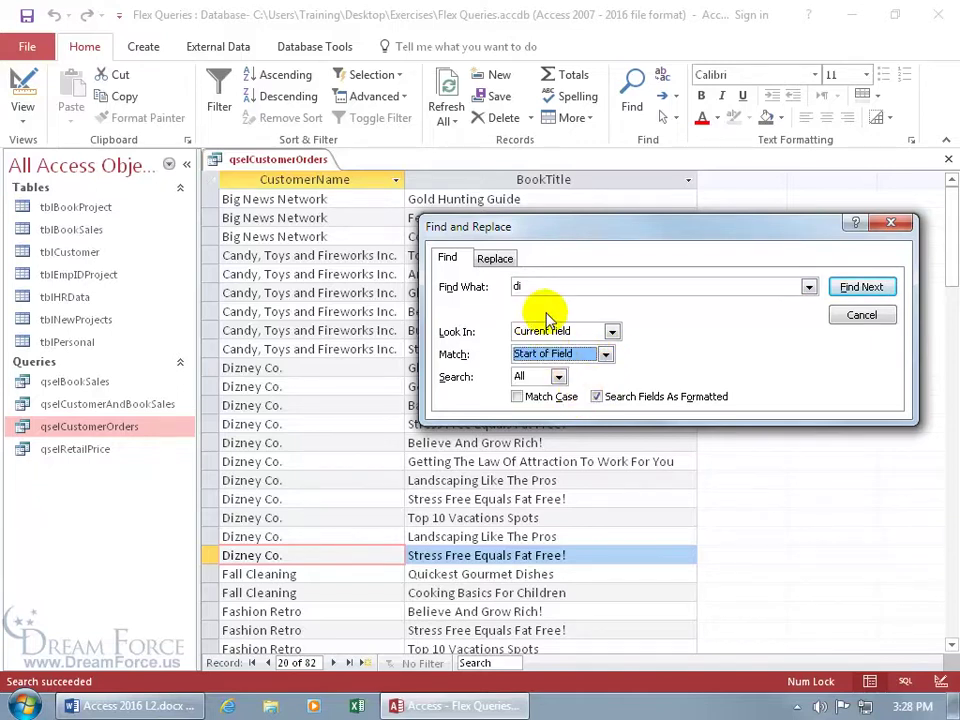
left_click(860, 288)
left_click(860, 288)
left_click(860, 288)
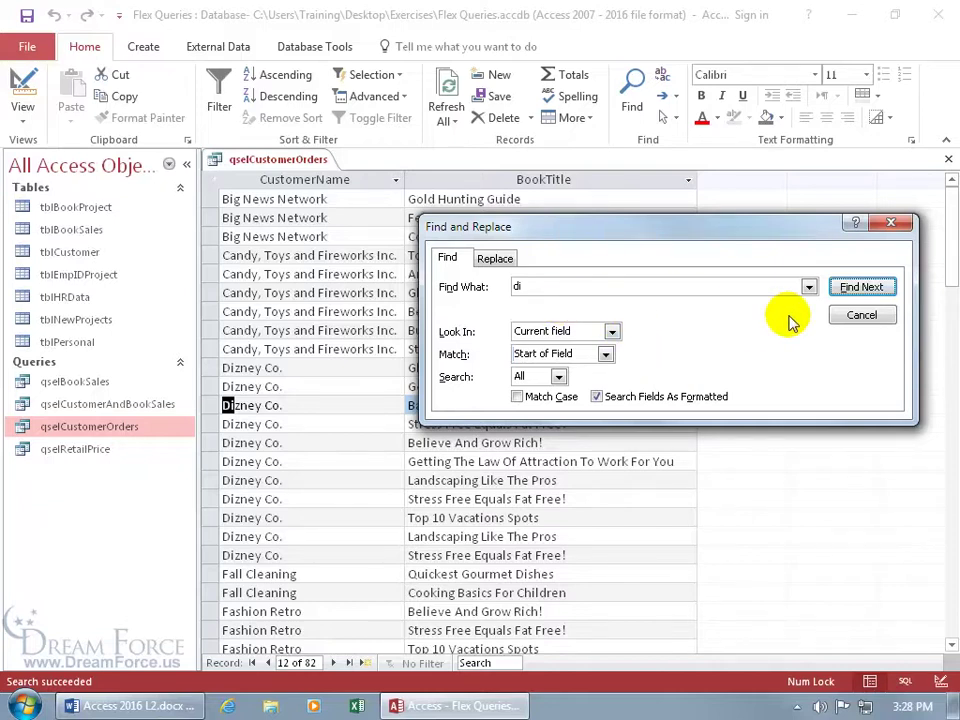
Search for *ne* through the Dizney Co. records, then close Find and Replace.
left_click_drag(548, 287, 516, 288)
key("BackSpace")
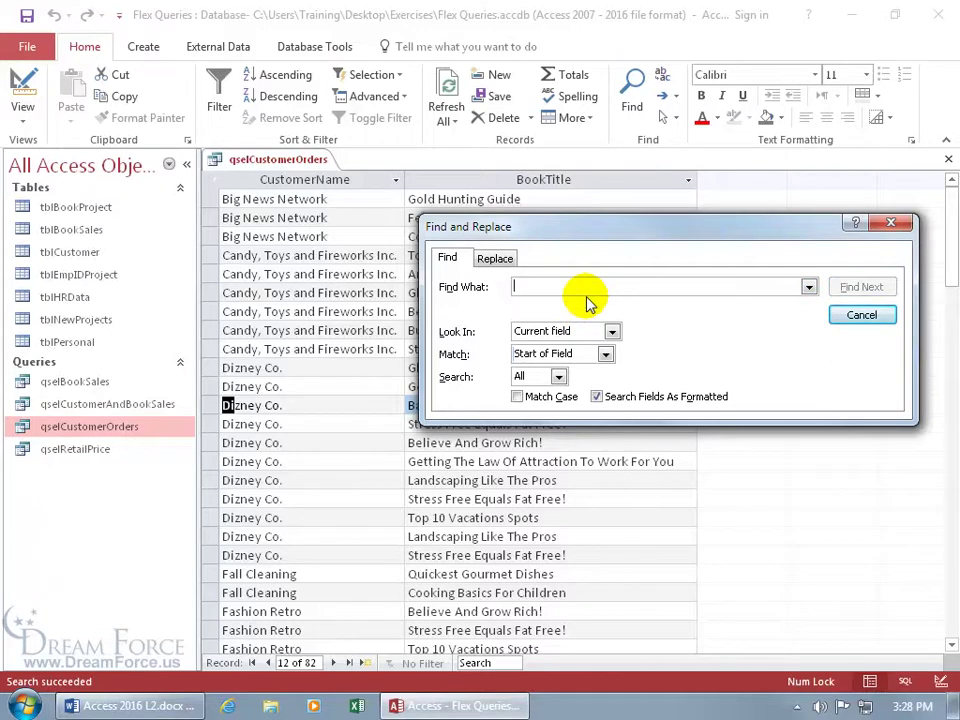
type("*")
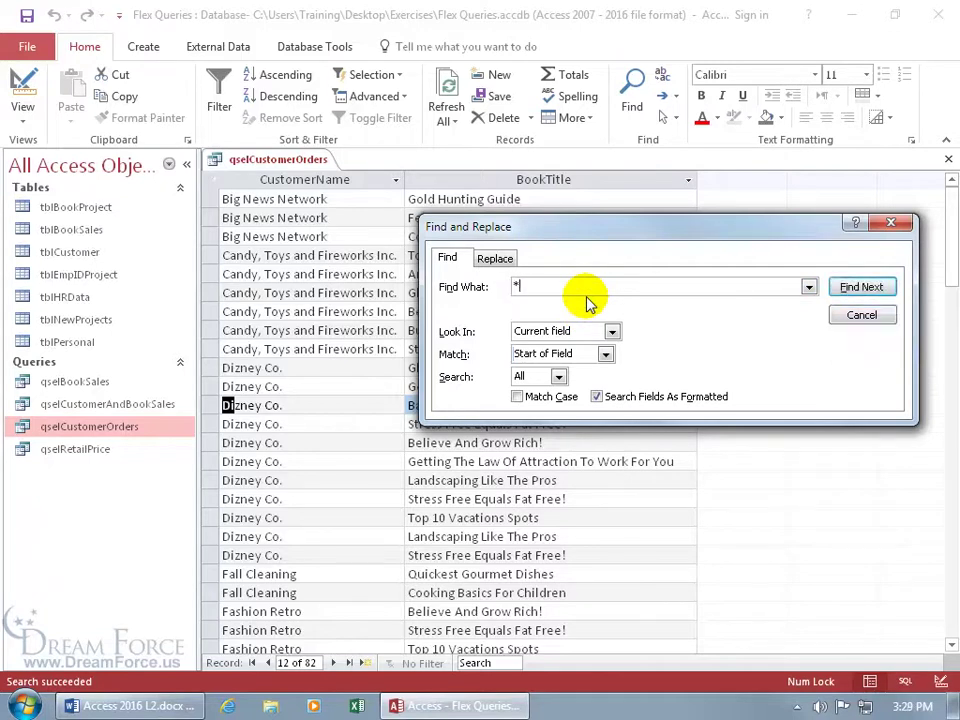
type("ne*")
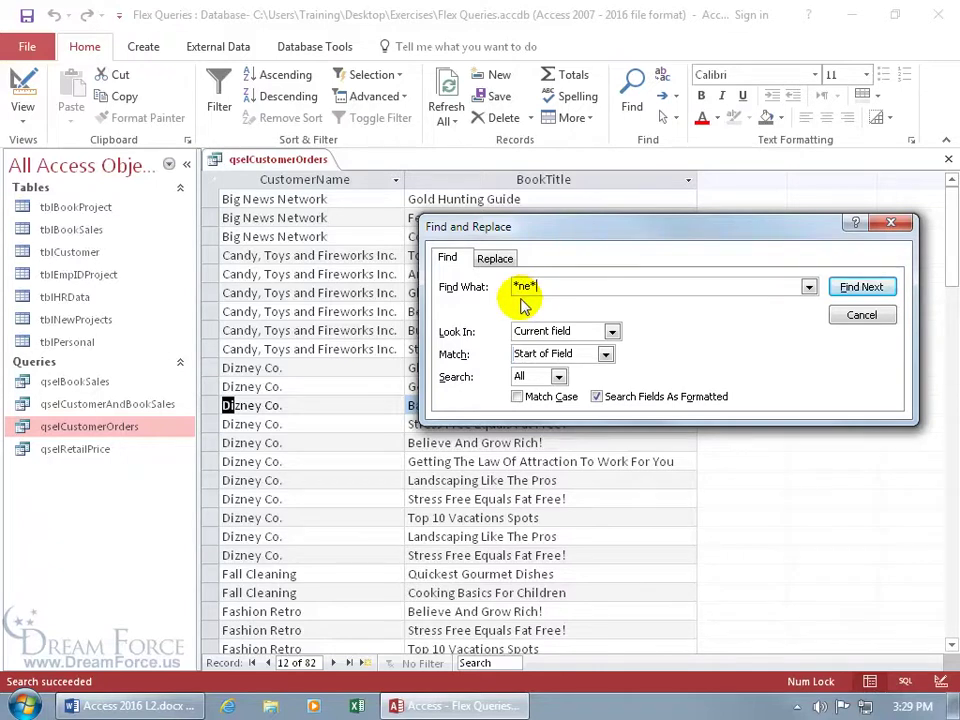
left_click(843, 296)
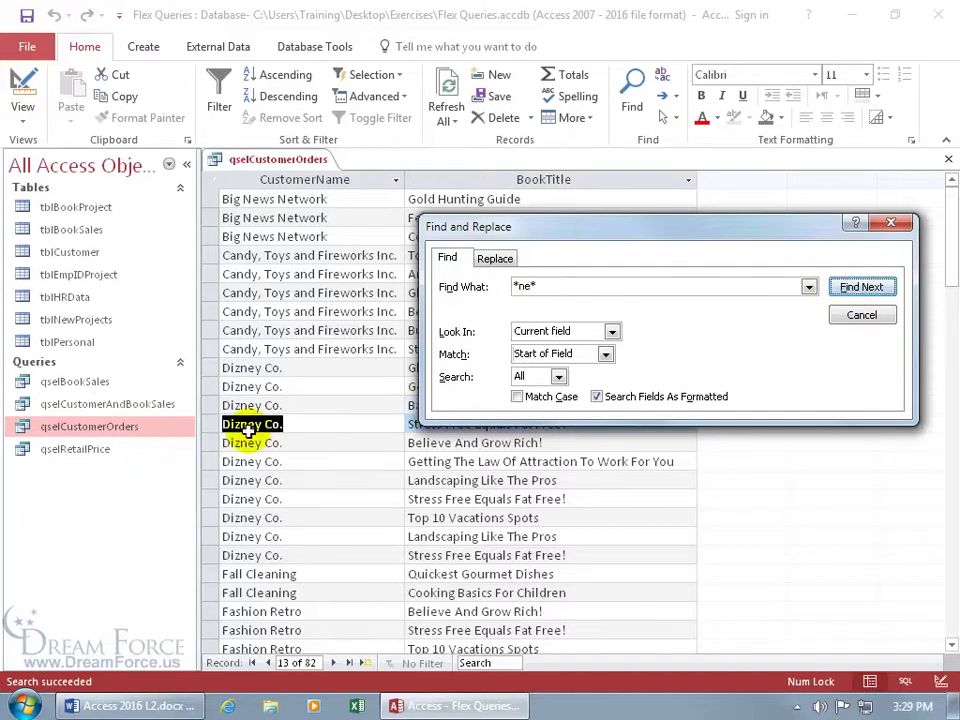
left_click(852, 284)
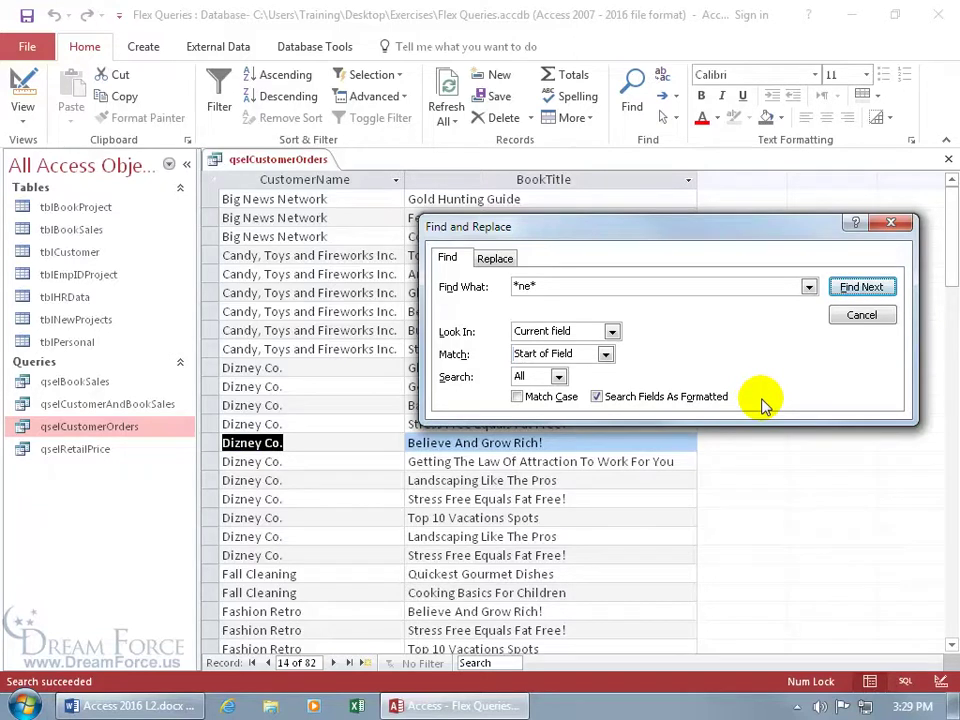
left_click(876, 316)
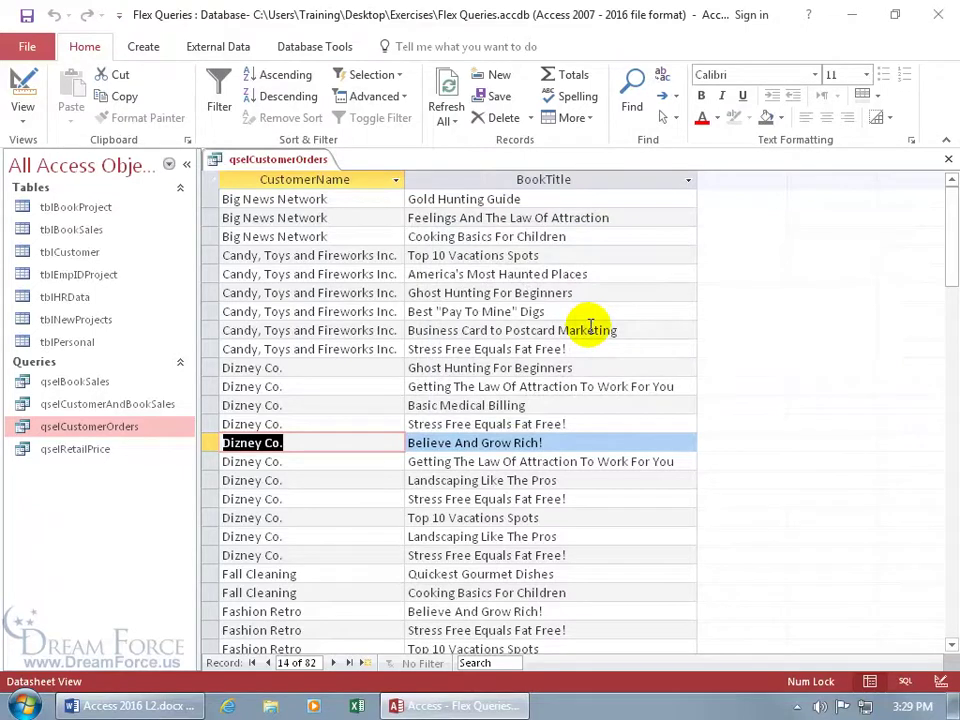
In qselCustomerOrders Design view, enter the CustomerName criterion Like "*ne*".
left_click(22, 86)
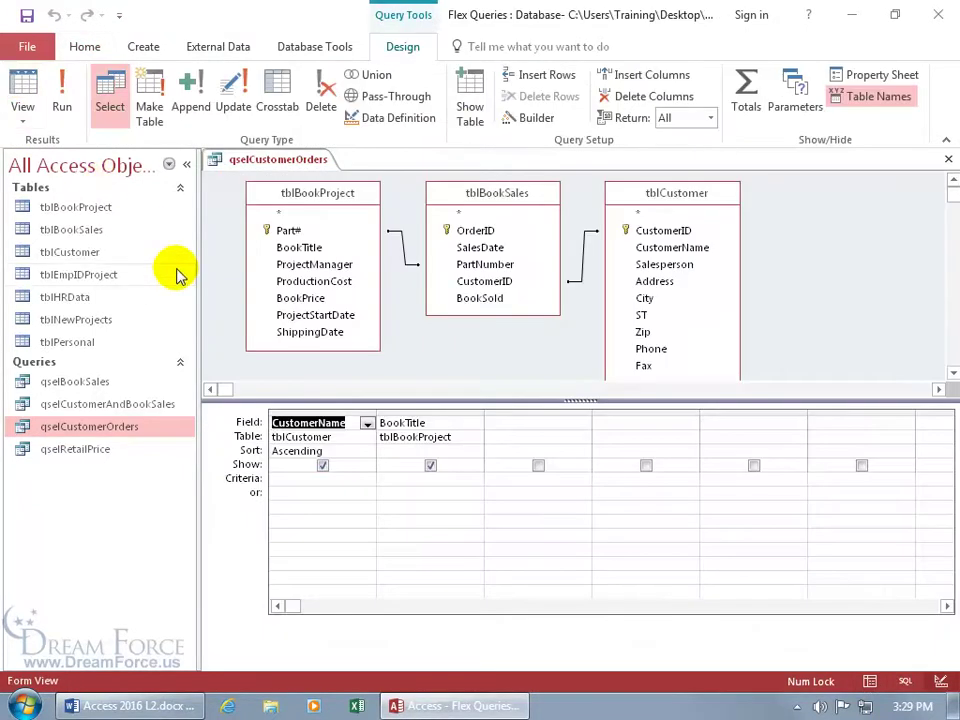
left_click(298, 479)
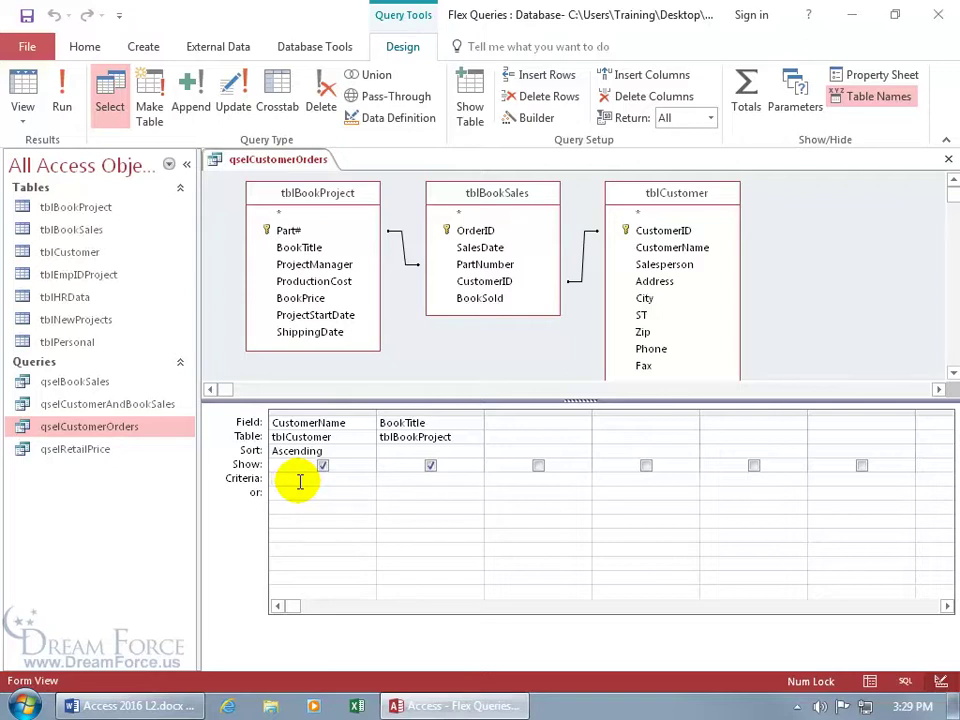
type("\"ne\"")
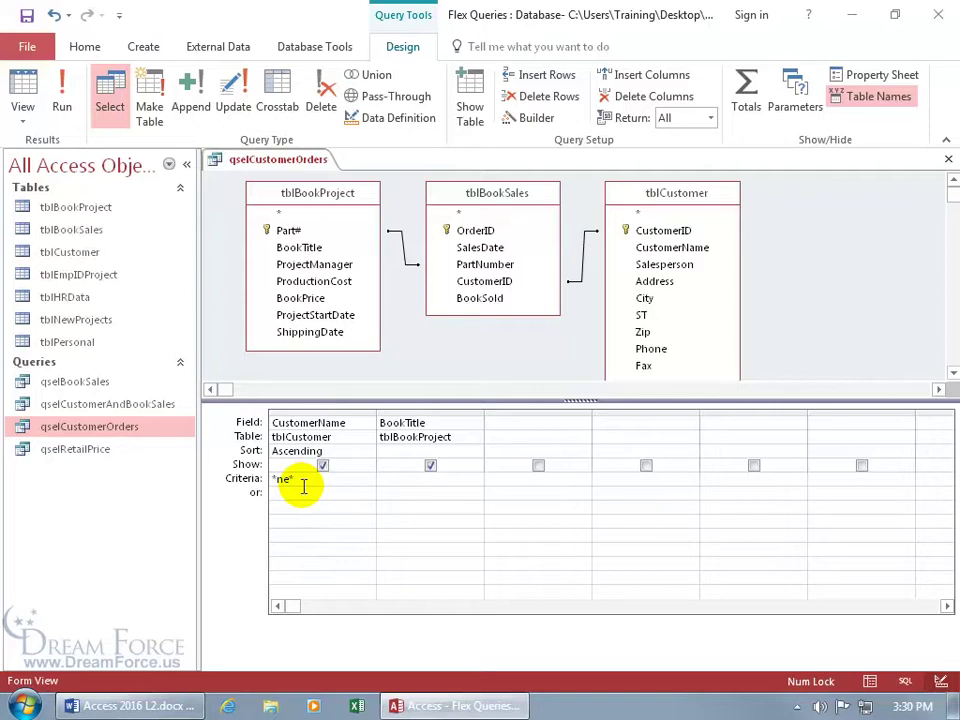
key("Return")
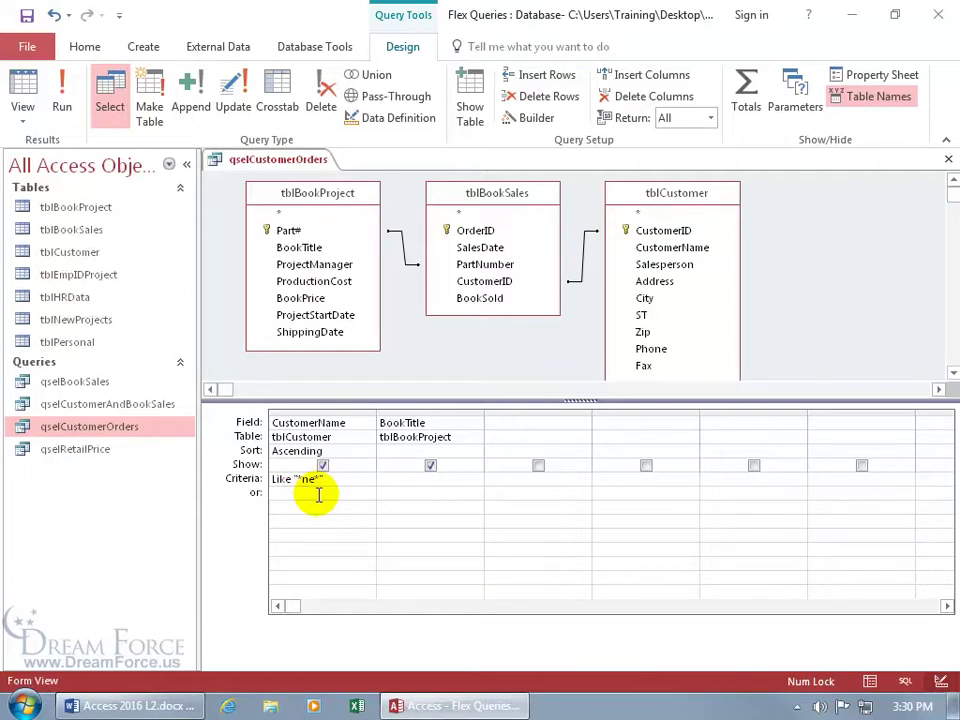
left_click(27, 88)
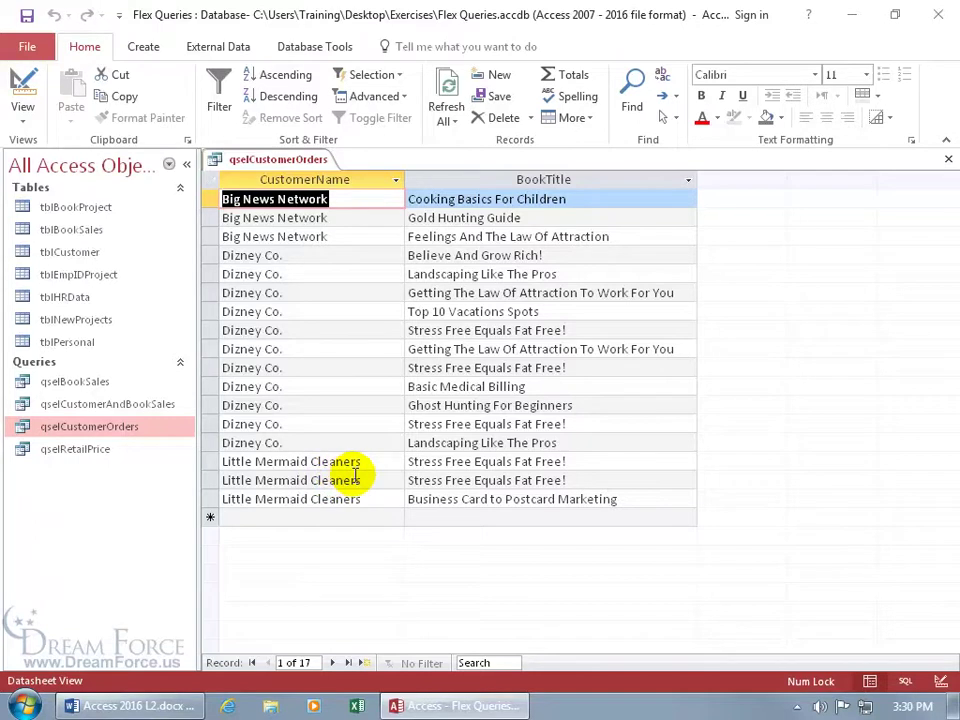
Replace the CustomerName criterion Like "*ne*" with di* and view the resulting records.
left_click(25, 86)
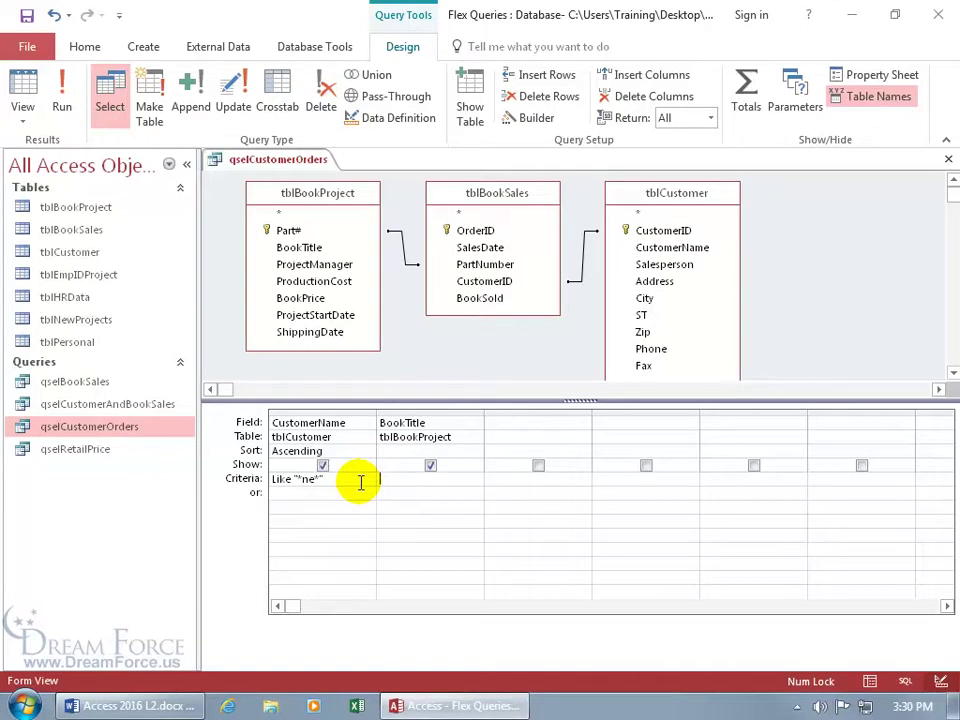
left_click_drag(354, 482, 165, 476)
key("Delete")
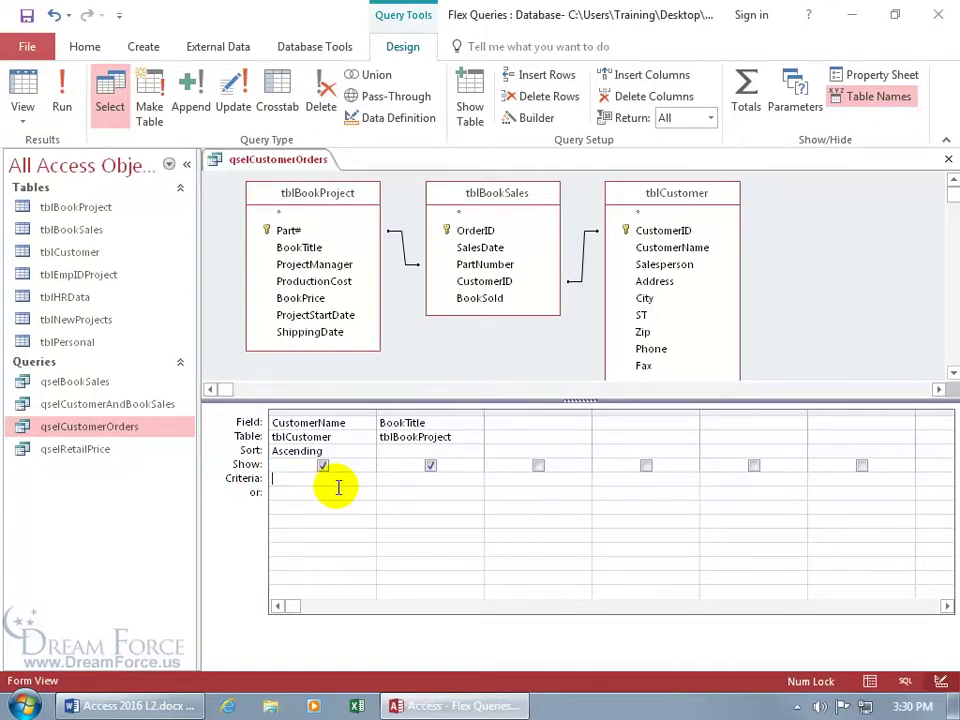
type("di*")
key("Tab")
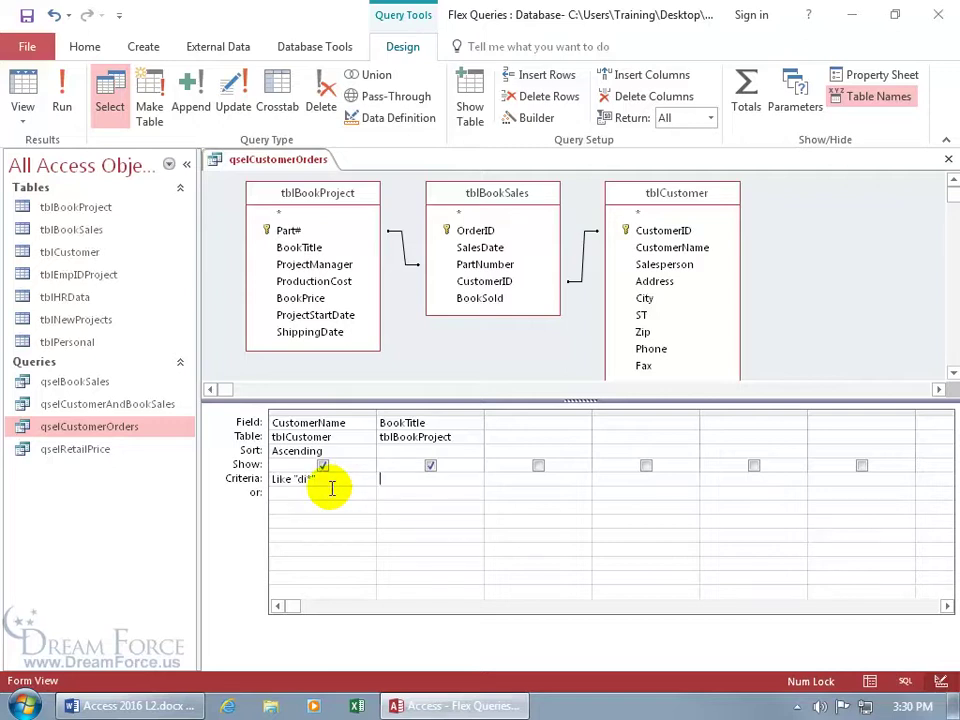
left_click(26, 87)
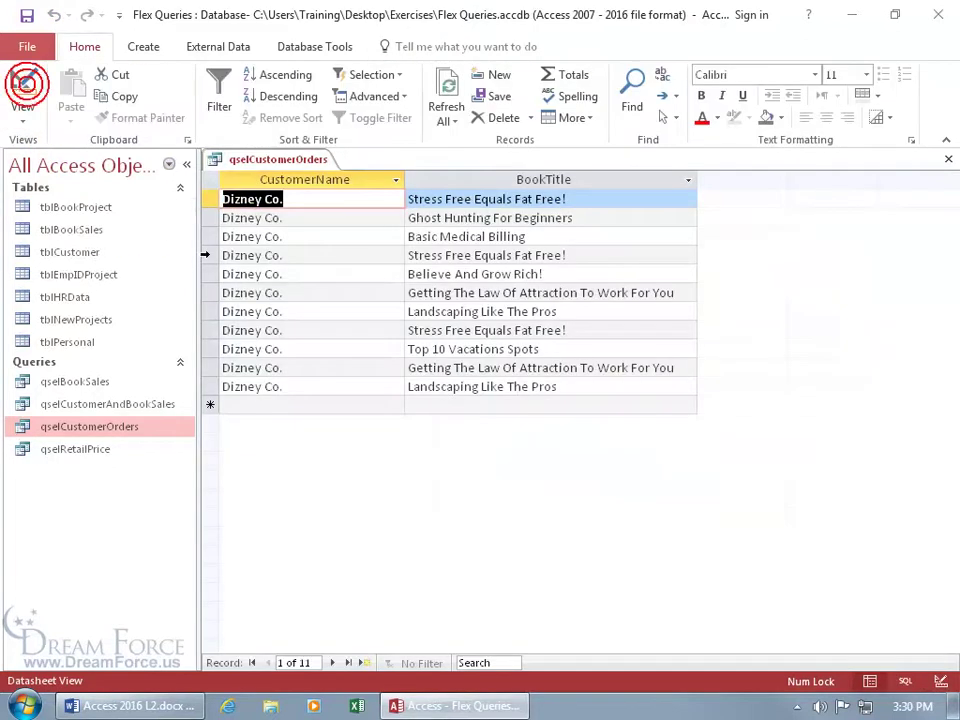
Replace the di* criterion with *co. and run qselCustomerOrders to list the 11 records.
left_click(21, 82)
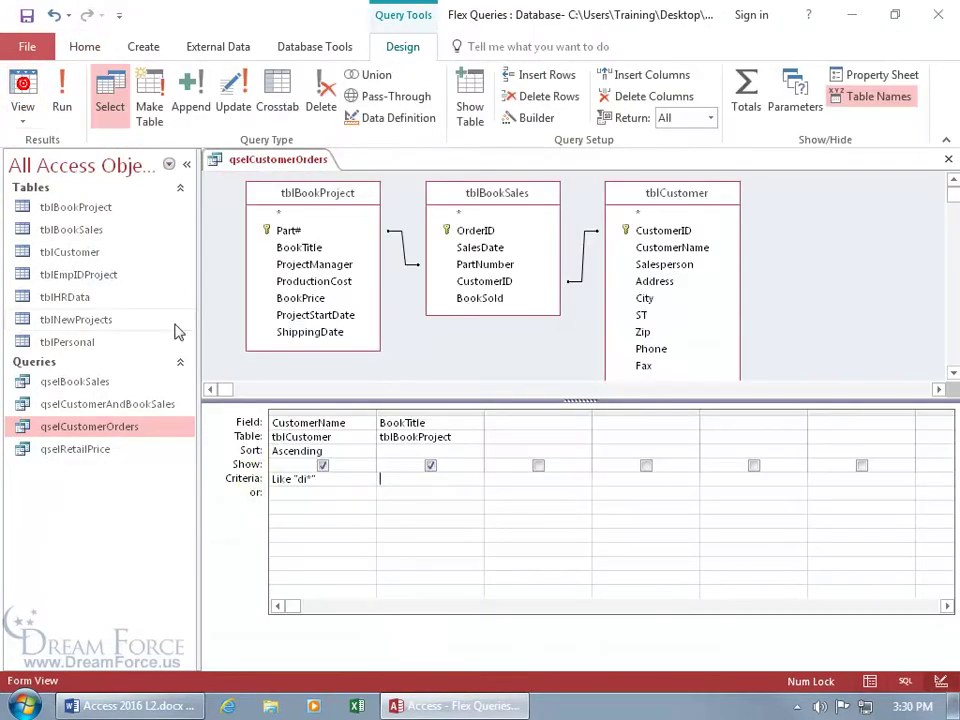
left_click(328, 480)
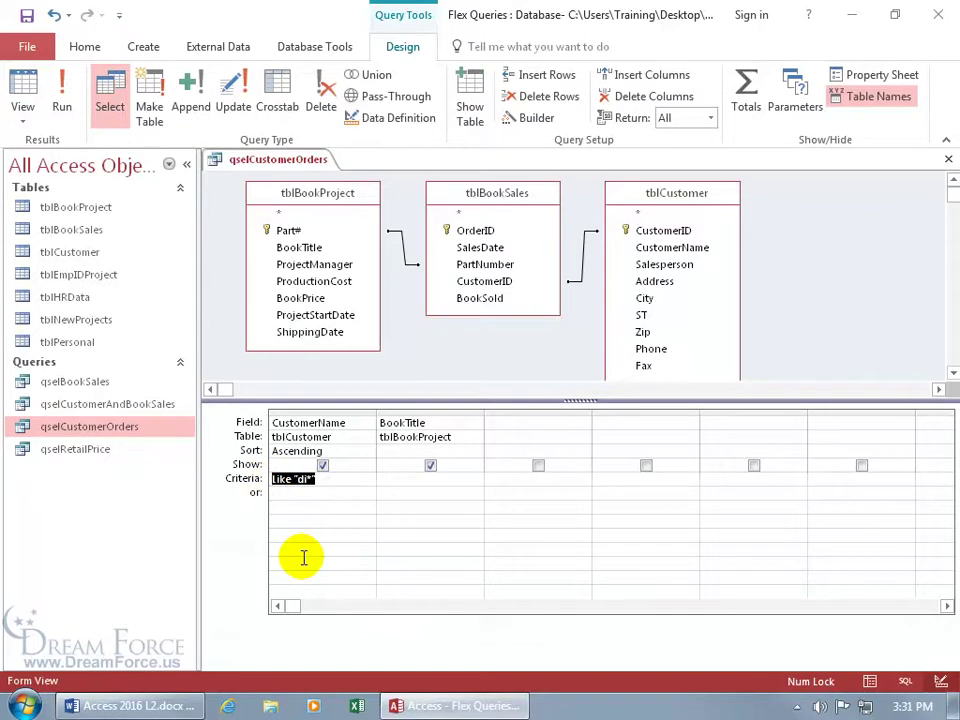
key("Delete")
type("*co")
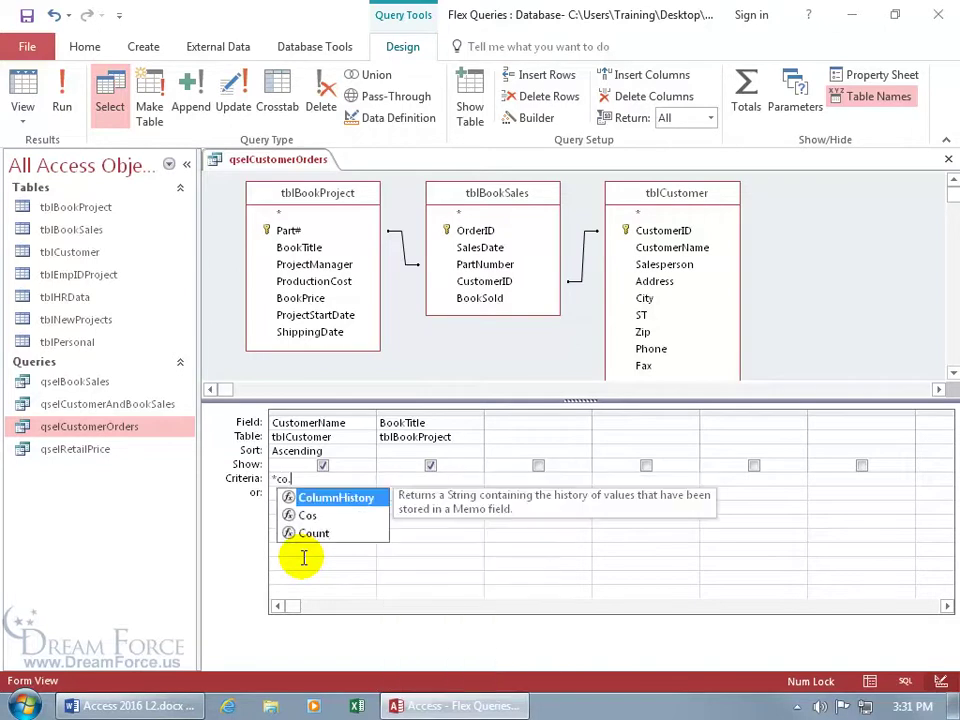
type(".")
key("Tab")
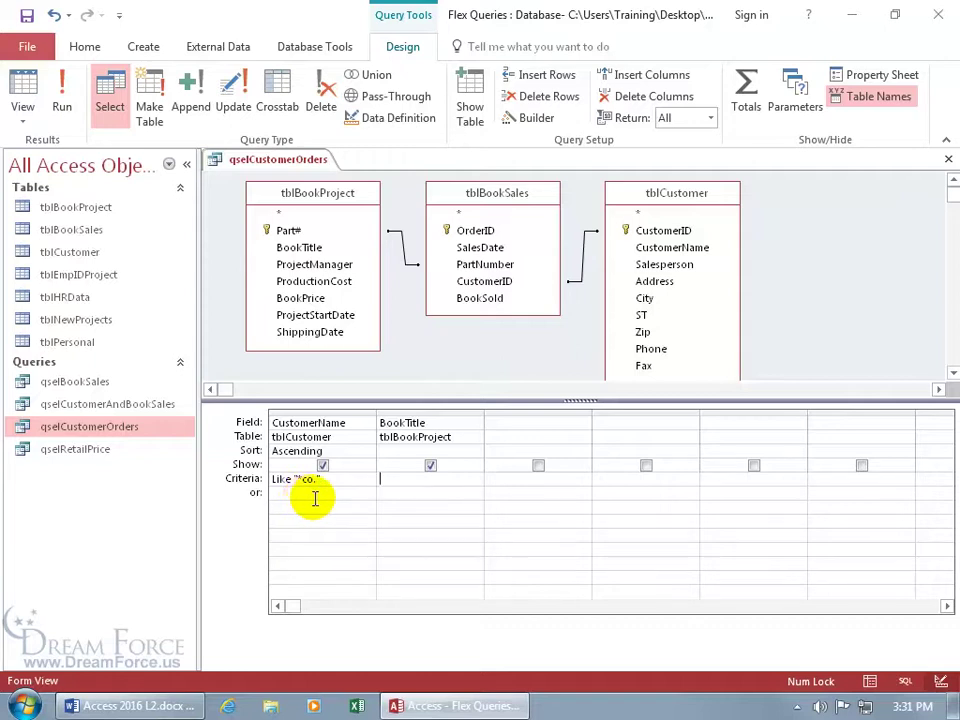
left_click(24, 90)
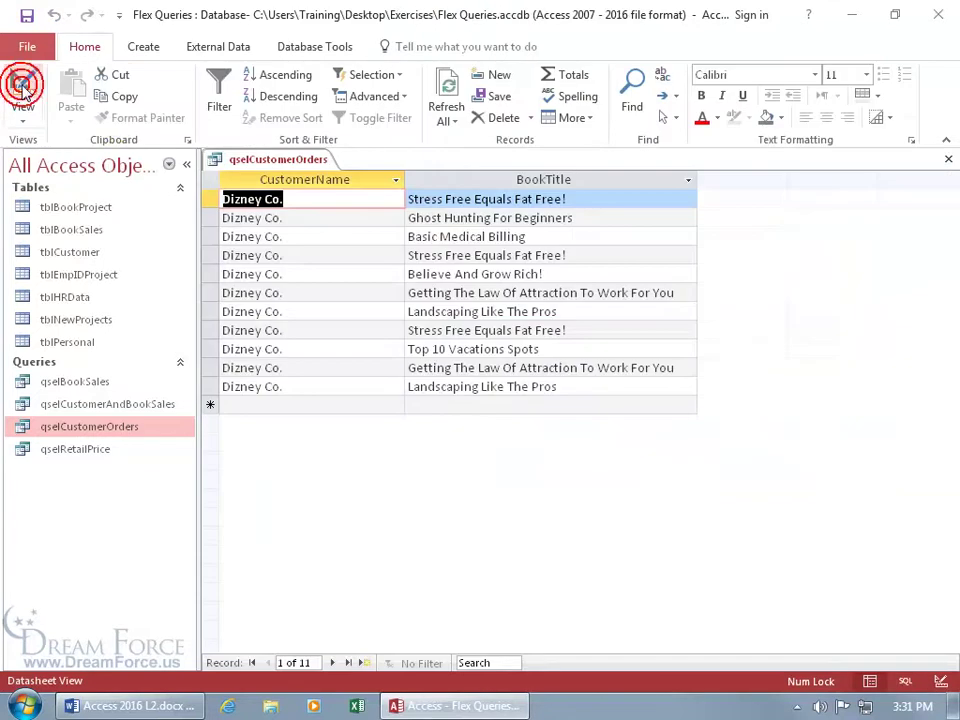